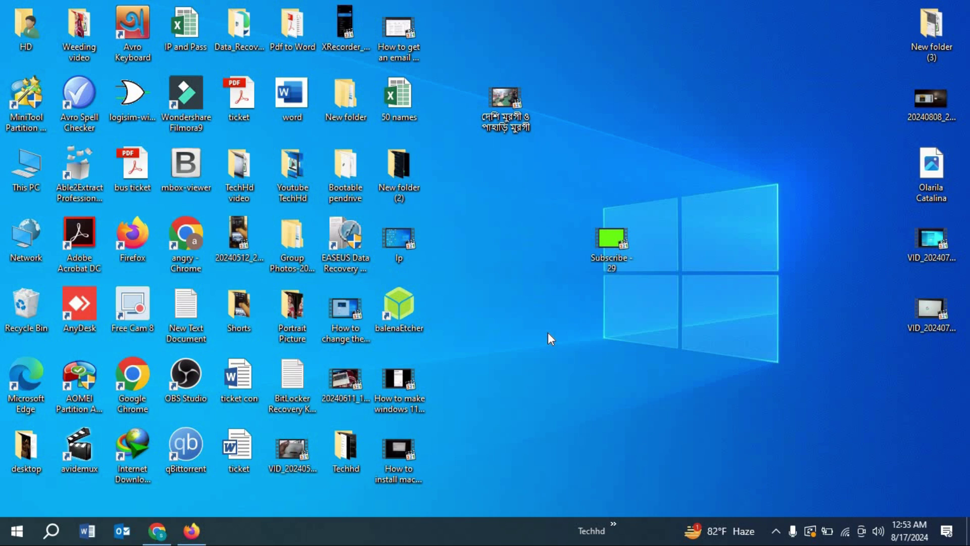
Step: Switch to Google Chrome, search for "chrome utility" and open the Chromebook Recovery Utility page in the Chrome Web Store
click(157, 530)
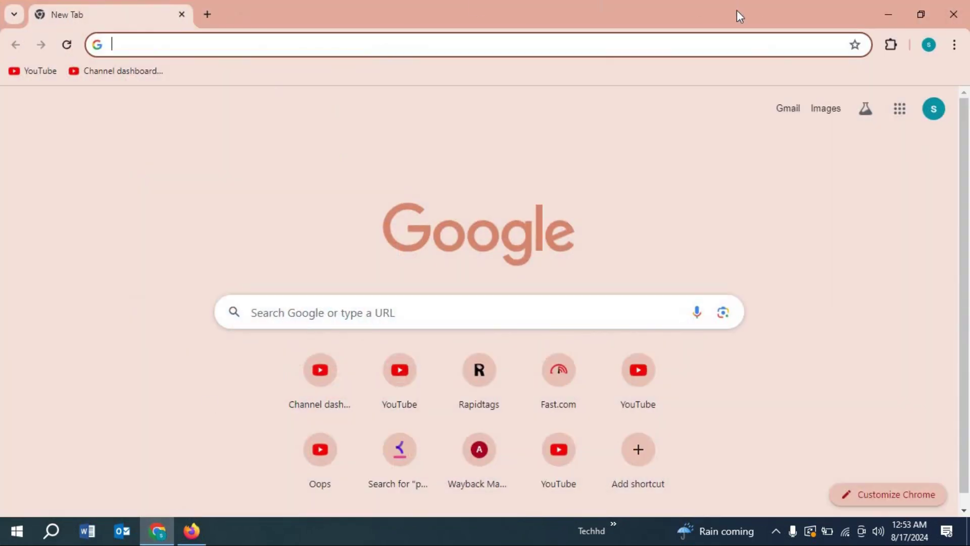
click(602, 48)
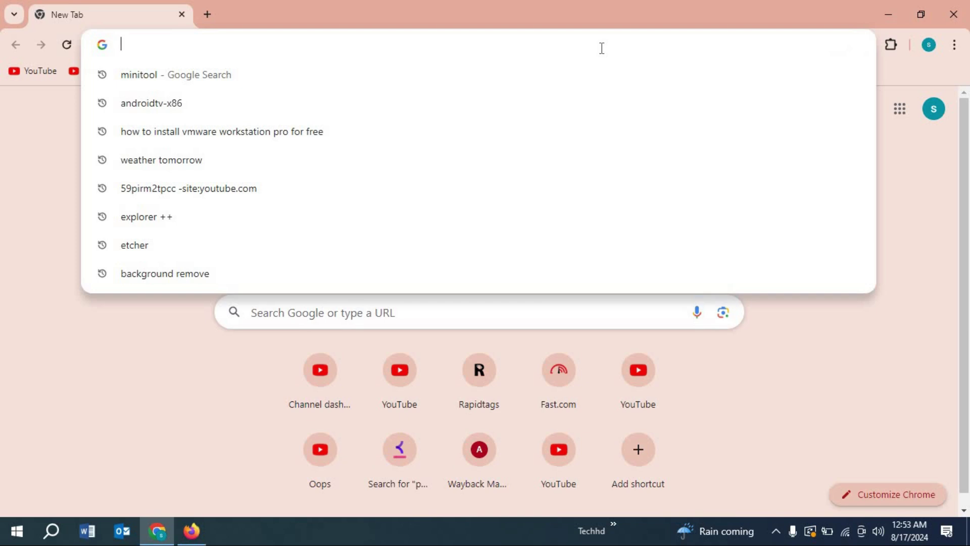
text(chrome u)
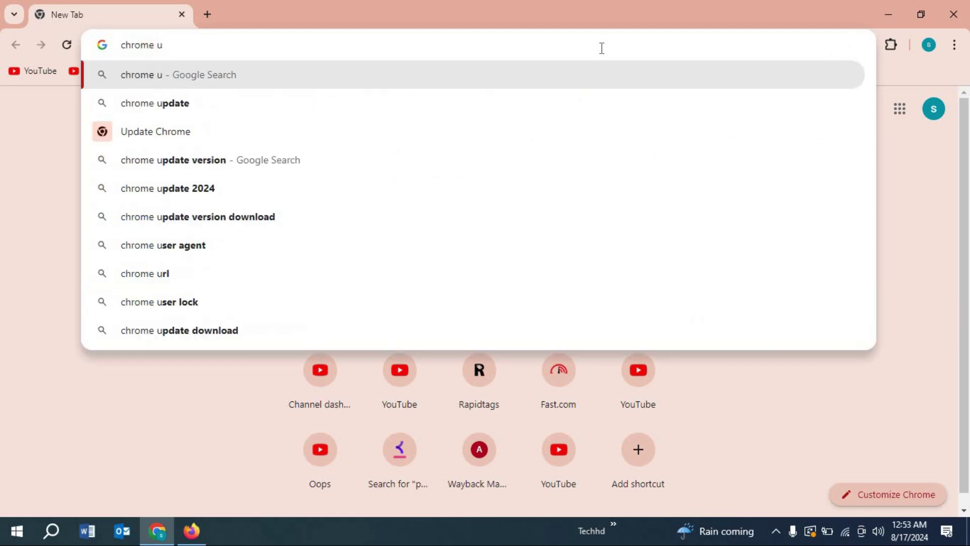
text(tility)
key(Return)
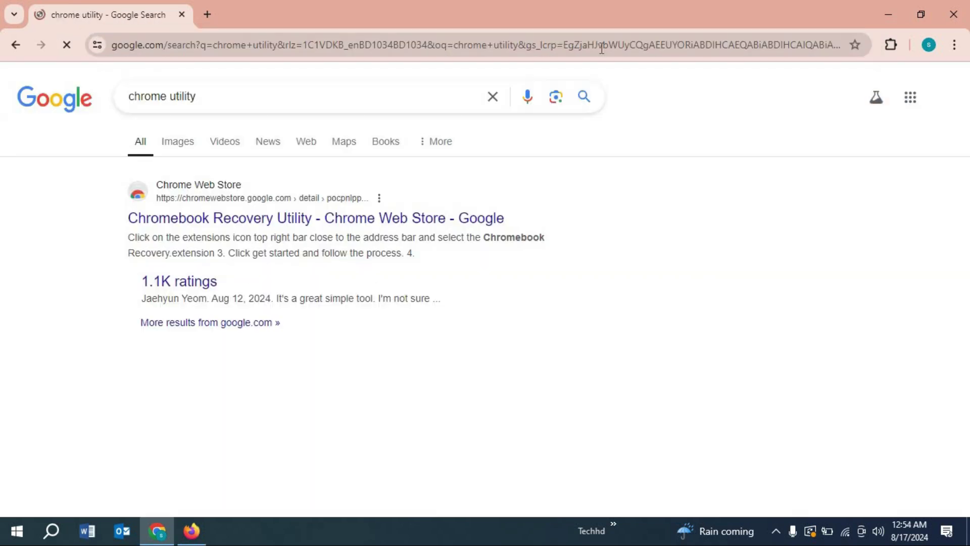
click(319, 226)
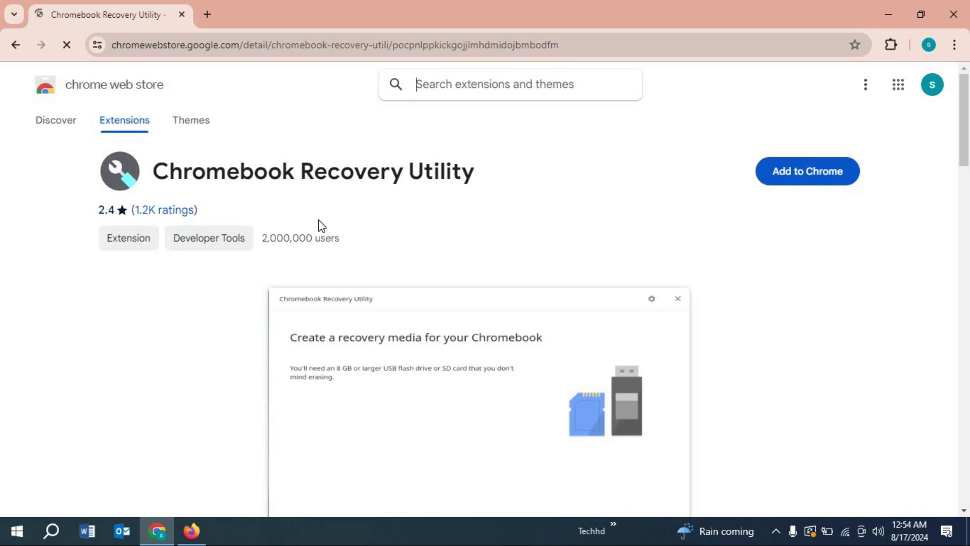
Step: Add the Chromebook Recovery Utility extension to Chrome and launch it
click(792, 177)
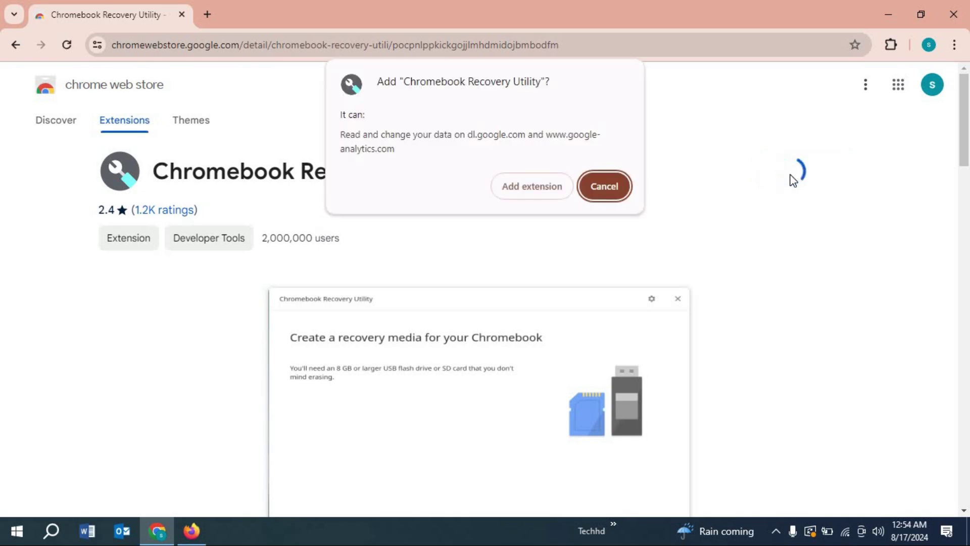
click(520, 195)
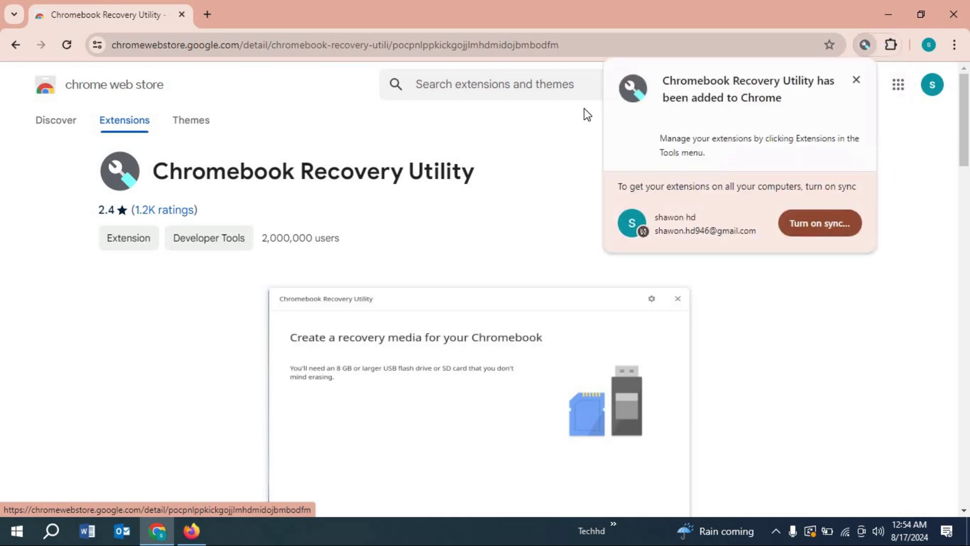
click(865, 45)
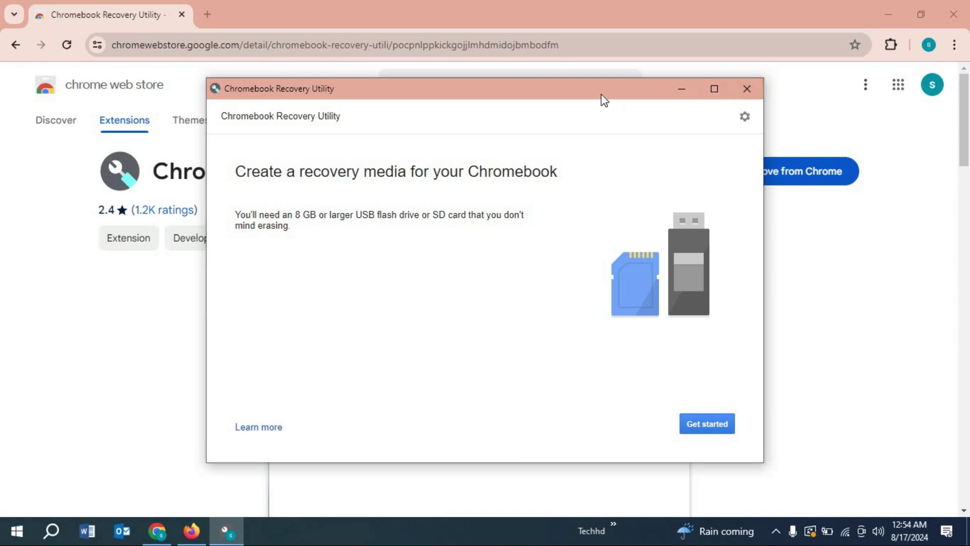
click(702, 87)
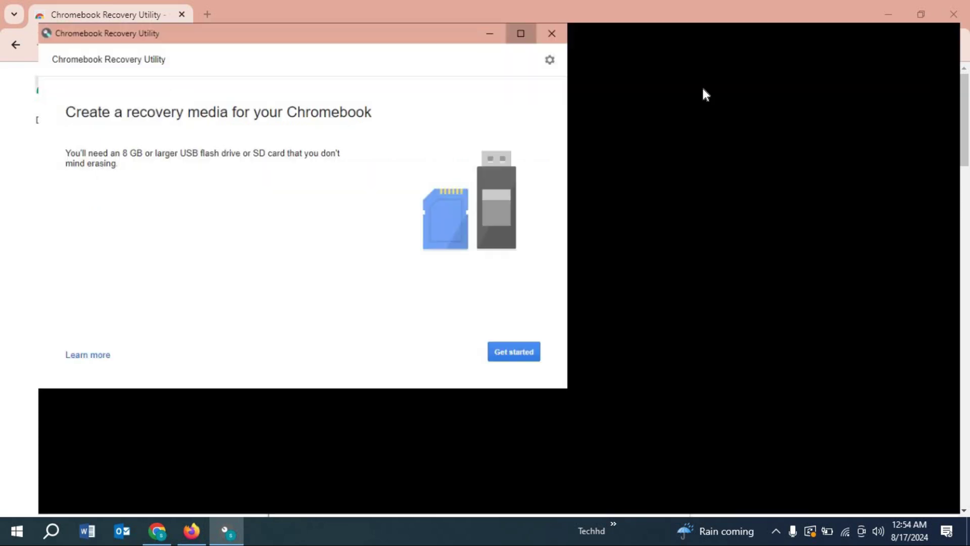
double_click(531, 5)
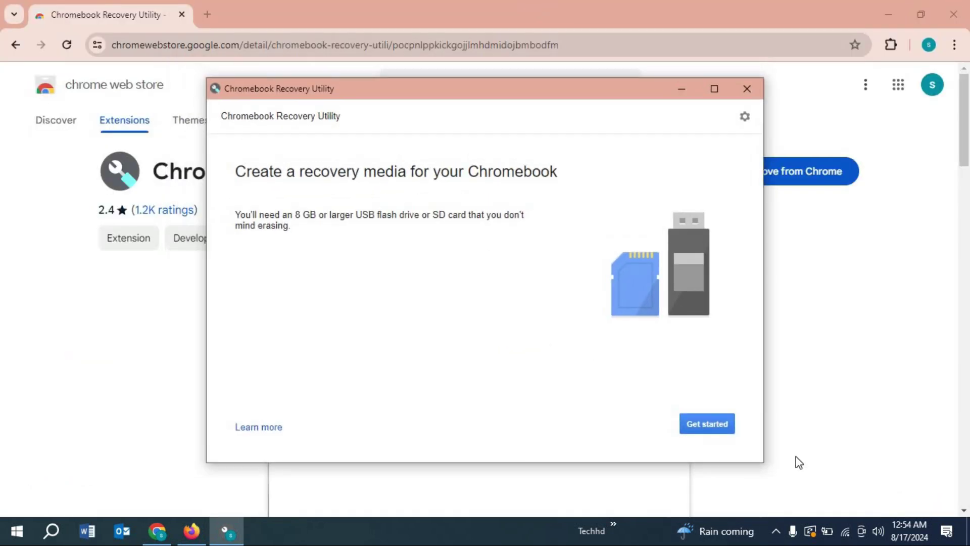
Step: Start the recovery media setup and identify the device from the model list as manufacturer Google ChromeOS Flex, product ChromeOS Flex
click(715, 423)
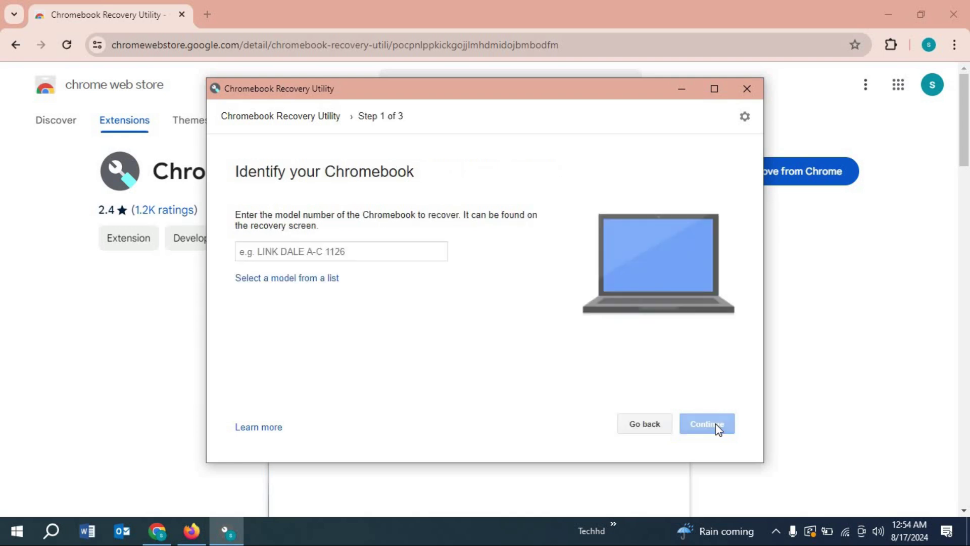
click(363, 256)
click(322, 279)
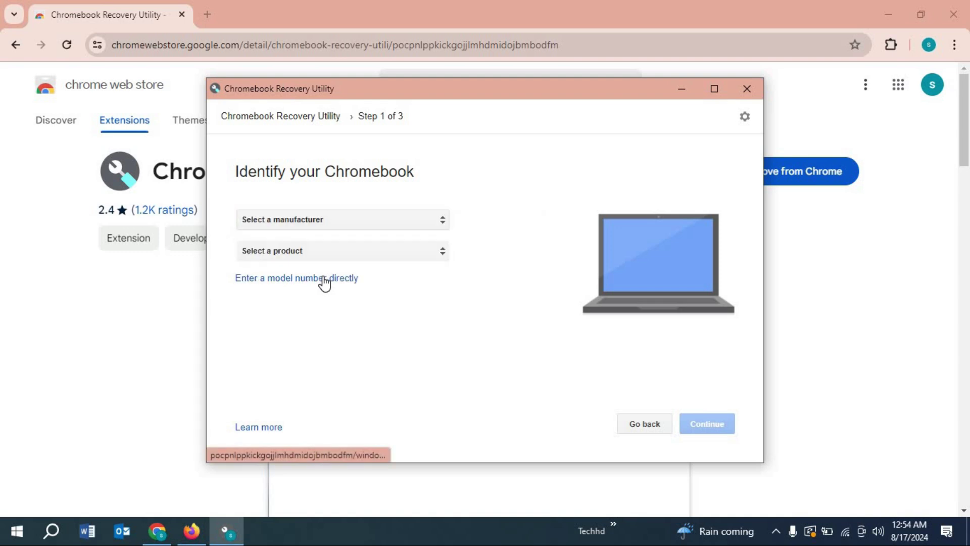
click(348, 220)
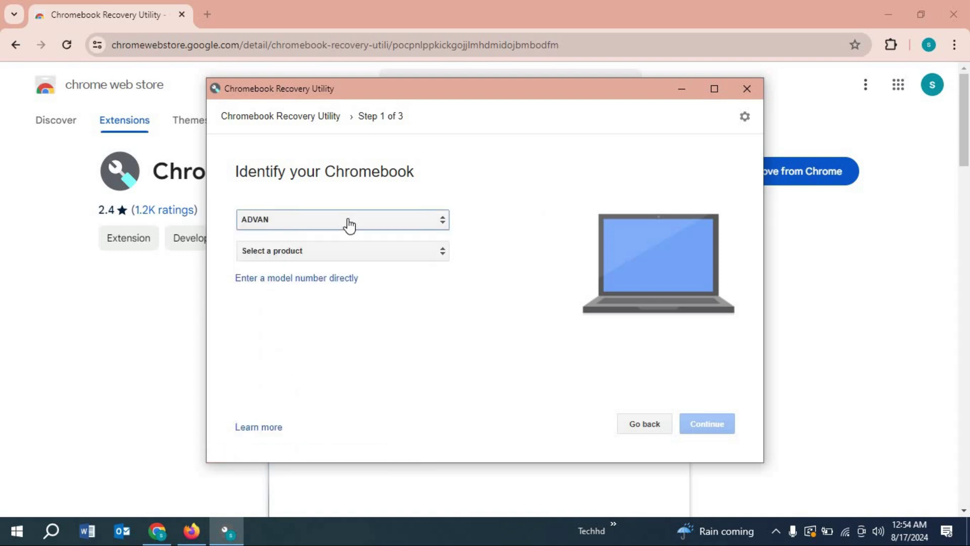
scroll(360, 312, down, 5)
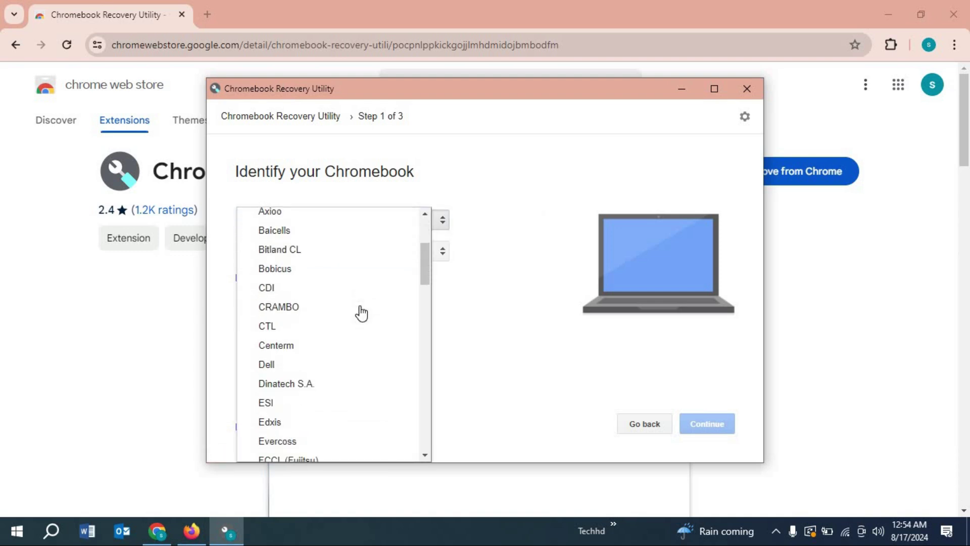
scroll(361, 313, down, 3)
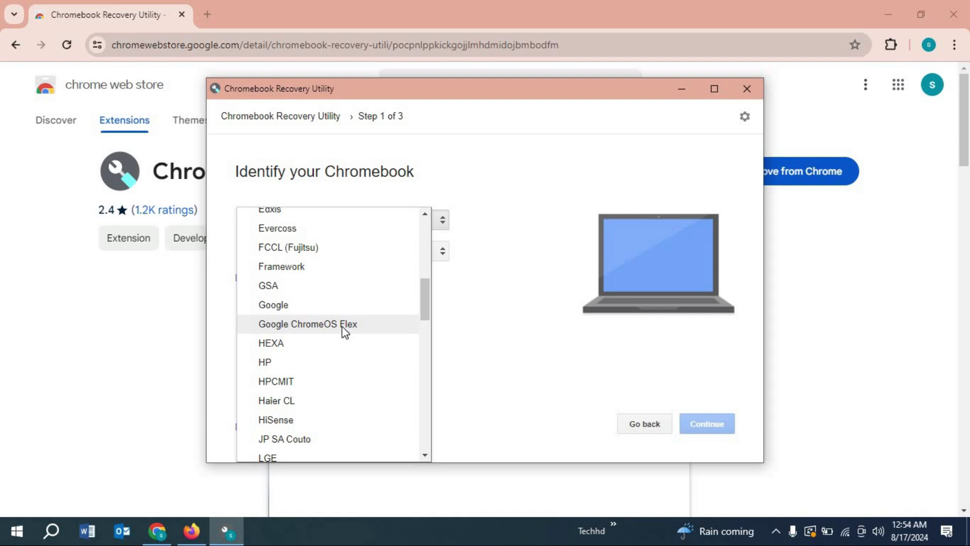
click(343, 326)
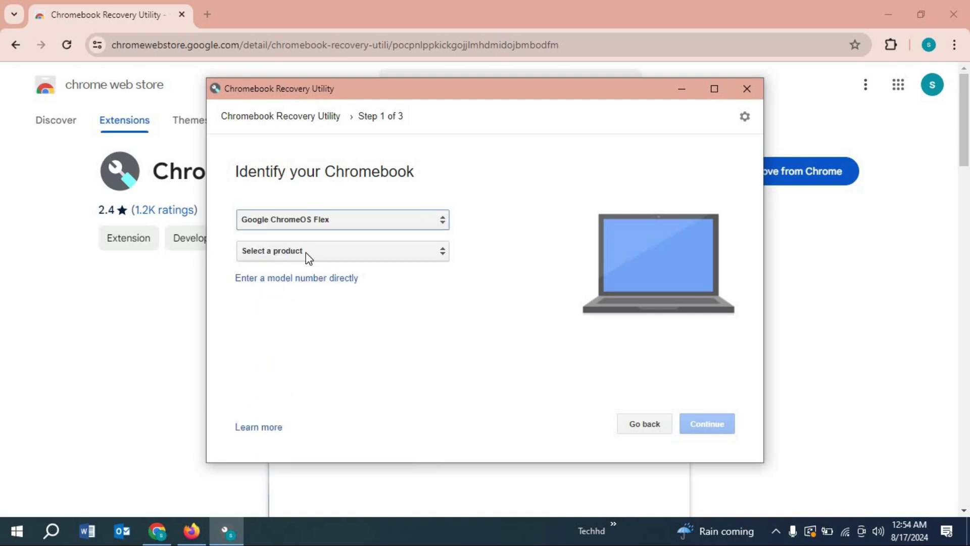
click(354, 257)
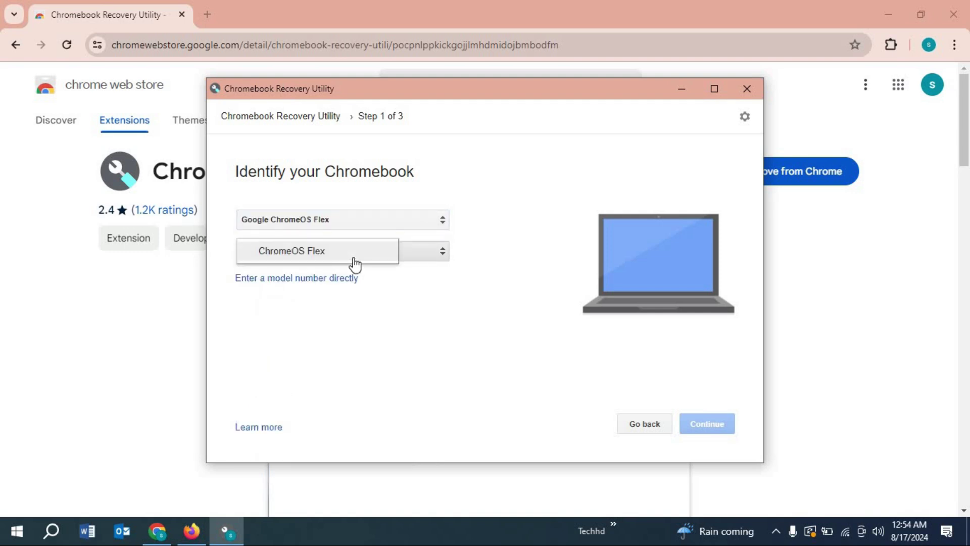
click(343, 263)
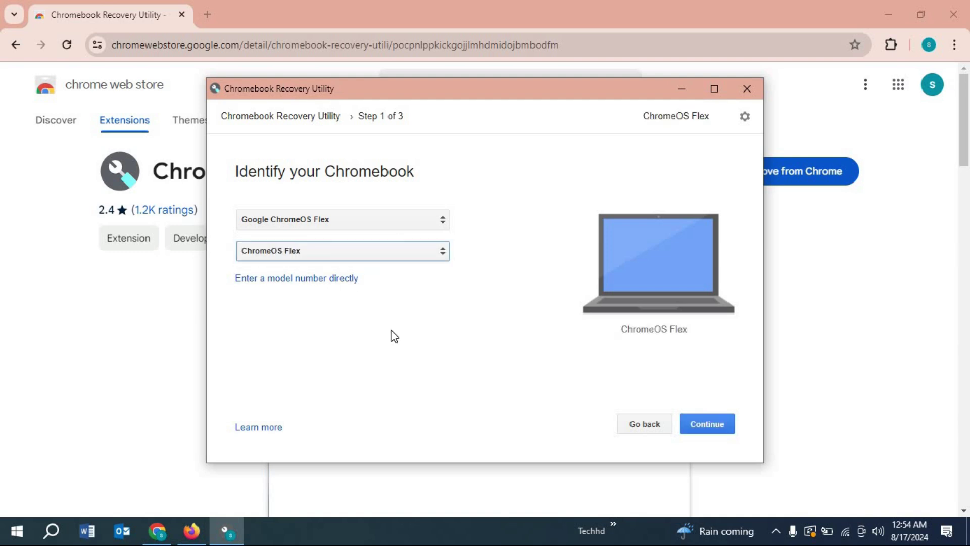
click(715, 424)
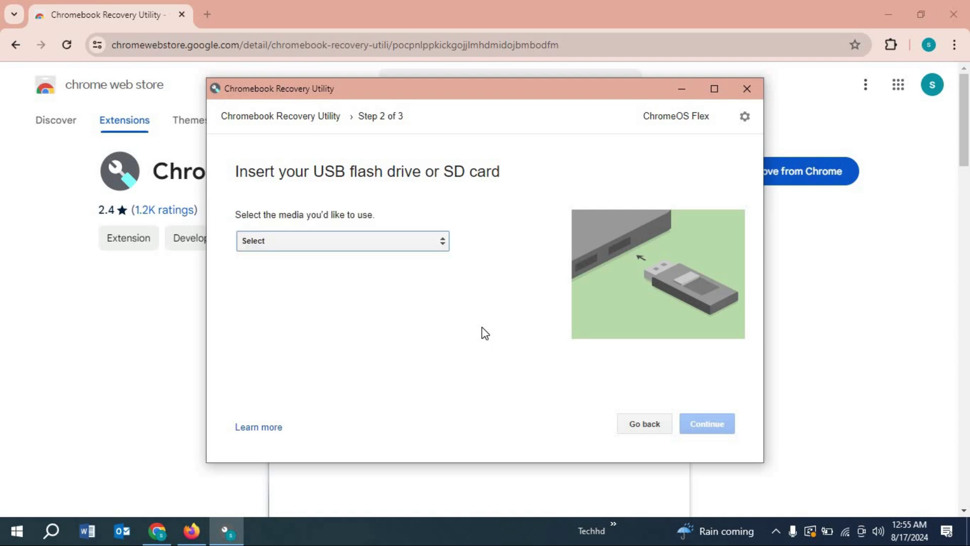
Step: Create the recovery image on the JetFlash Transcend 16GB flash drive and finish the utility
click(392, 241)
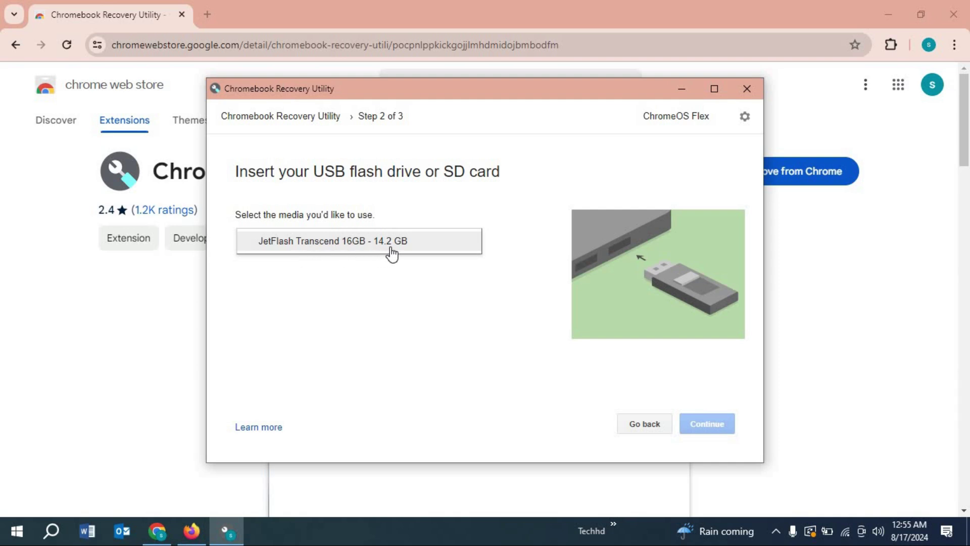
click(392, 242)
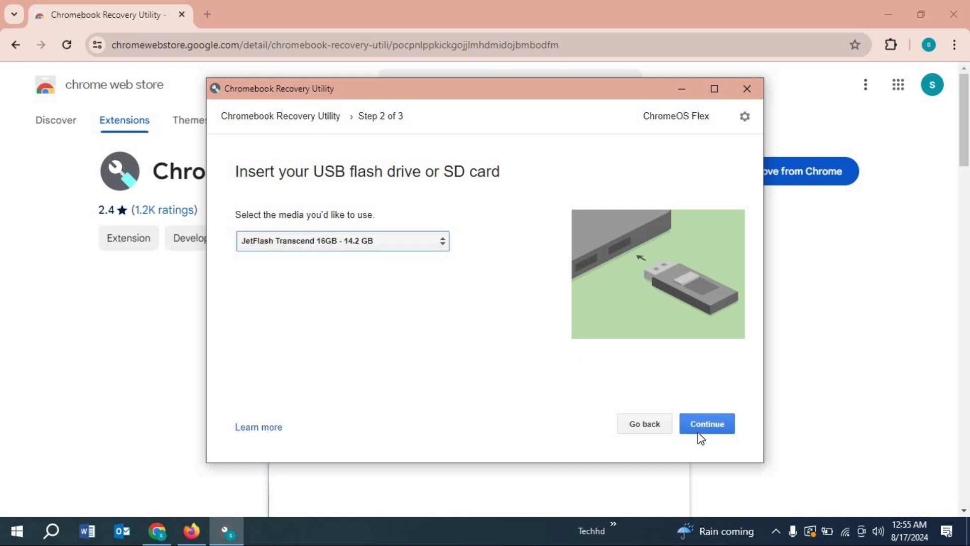
click(711, 422)
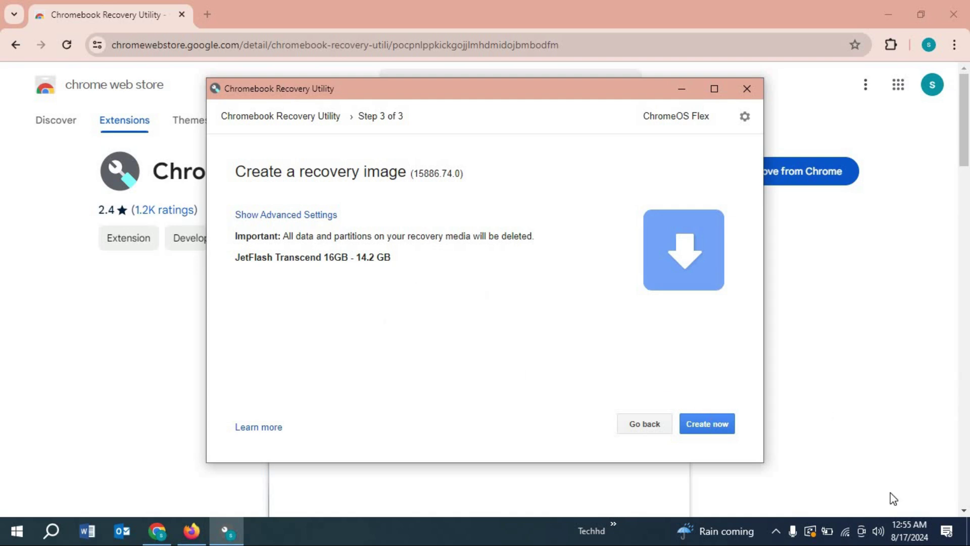
click(724, 430)
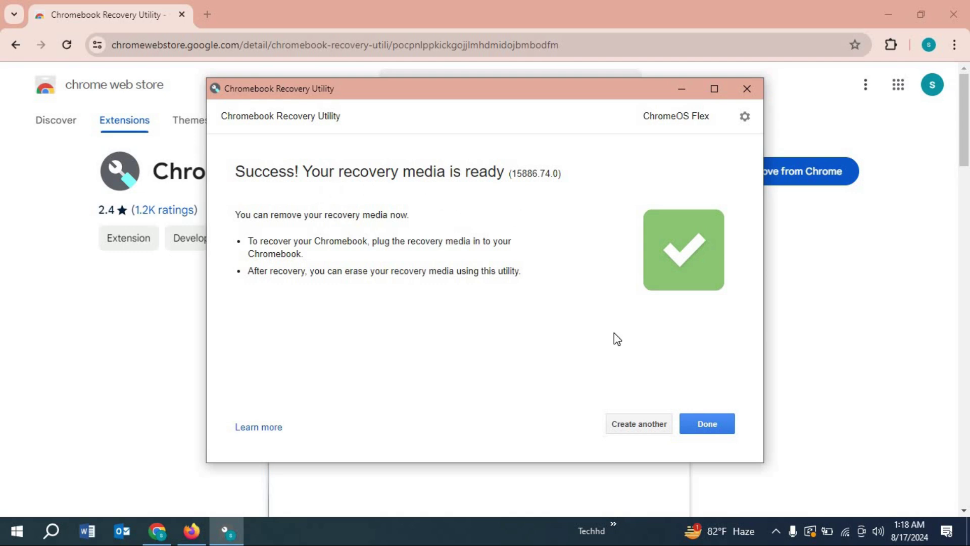
click(711, 420)
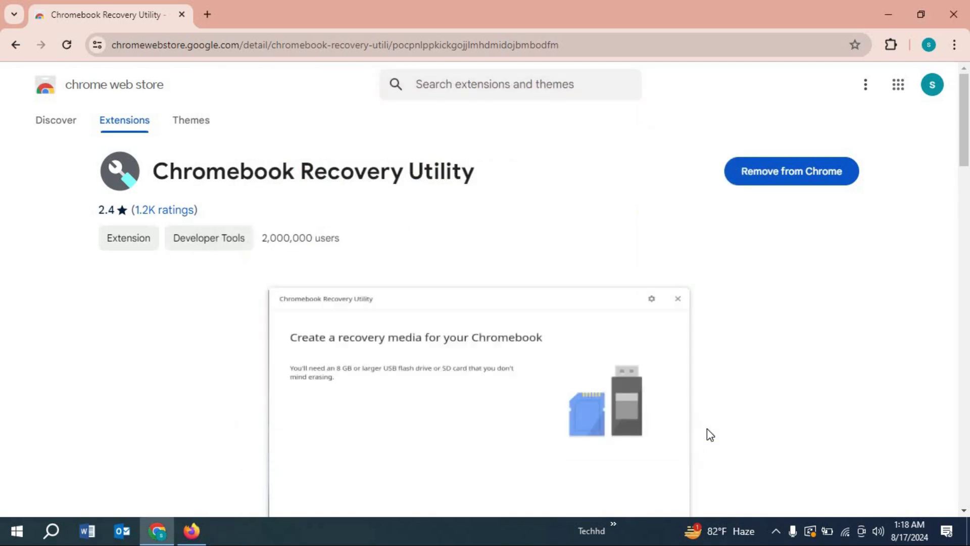
Step: Minimize the browser and open the EFI-SYSTEM (H:) drive from This PC in File Explorer
click(889, 14)
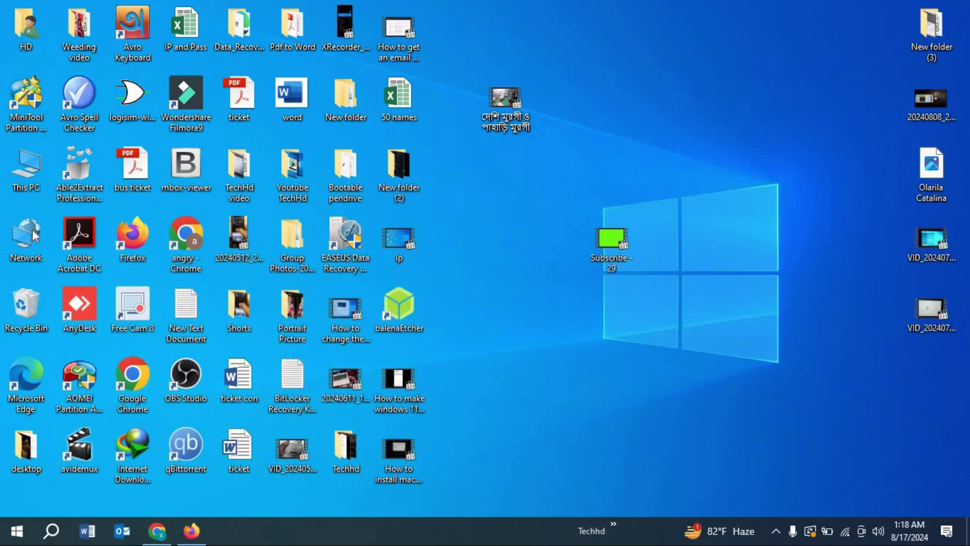
double_click(37, 177)
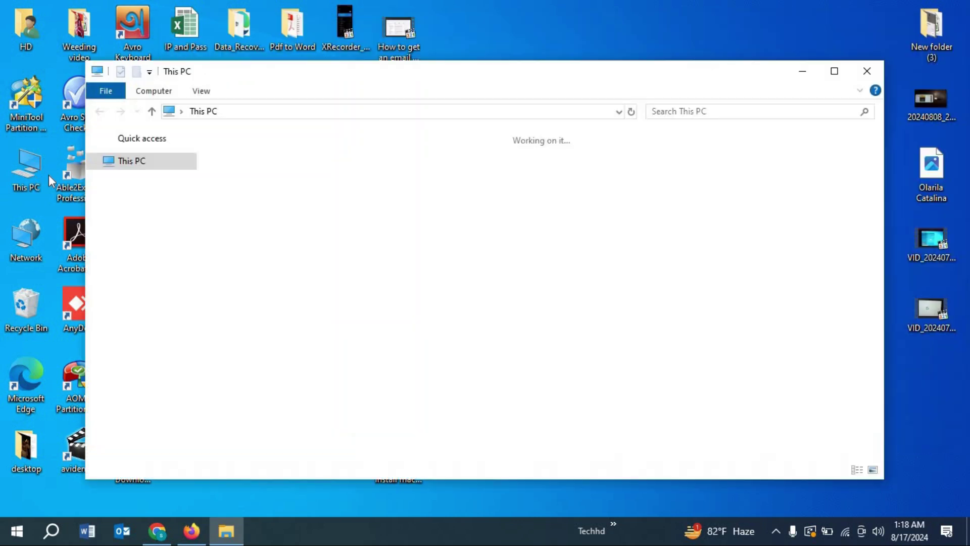
click(835, 74)
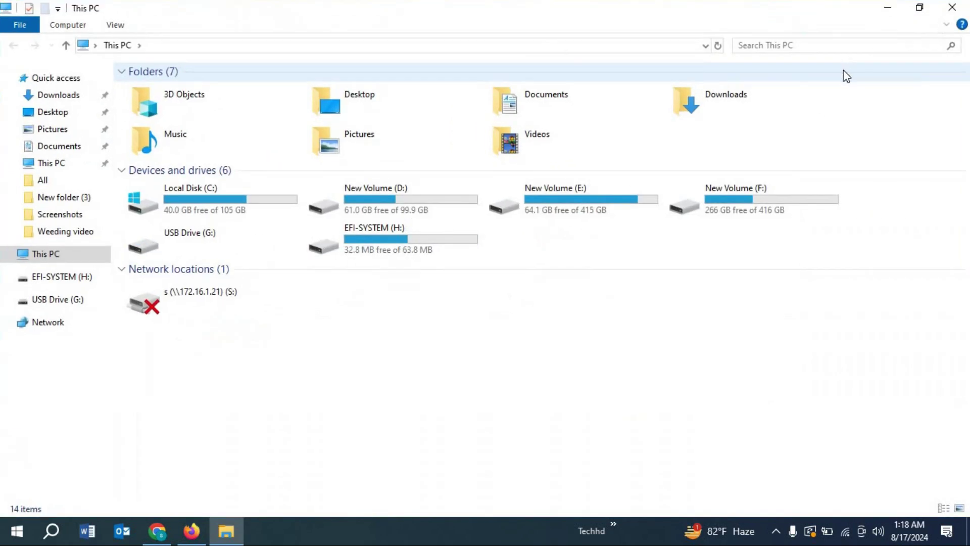
double_click(438, 243)
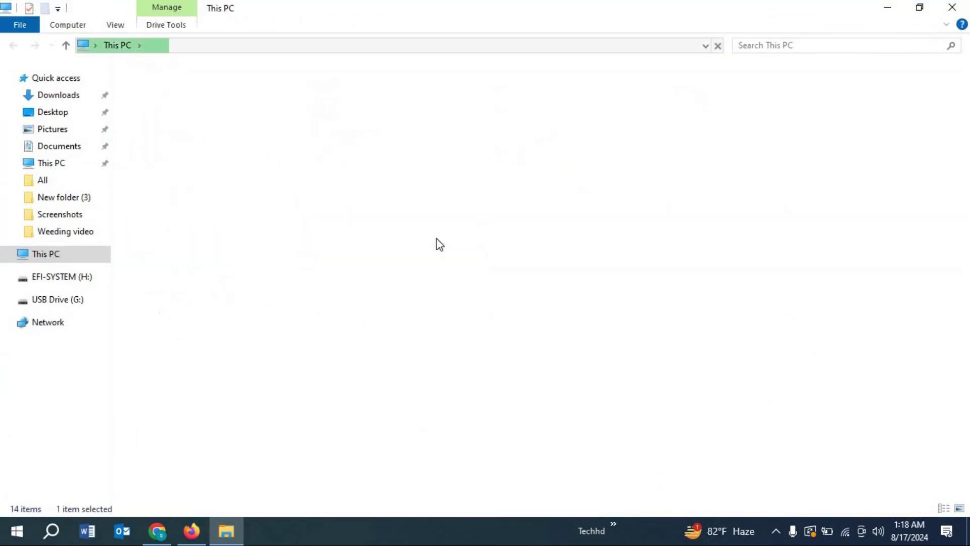